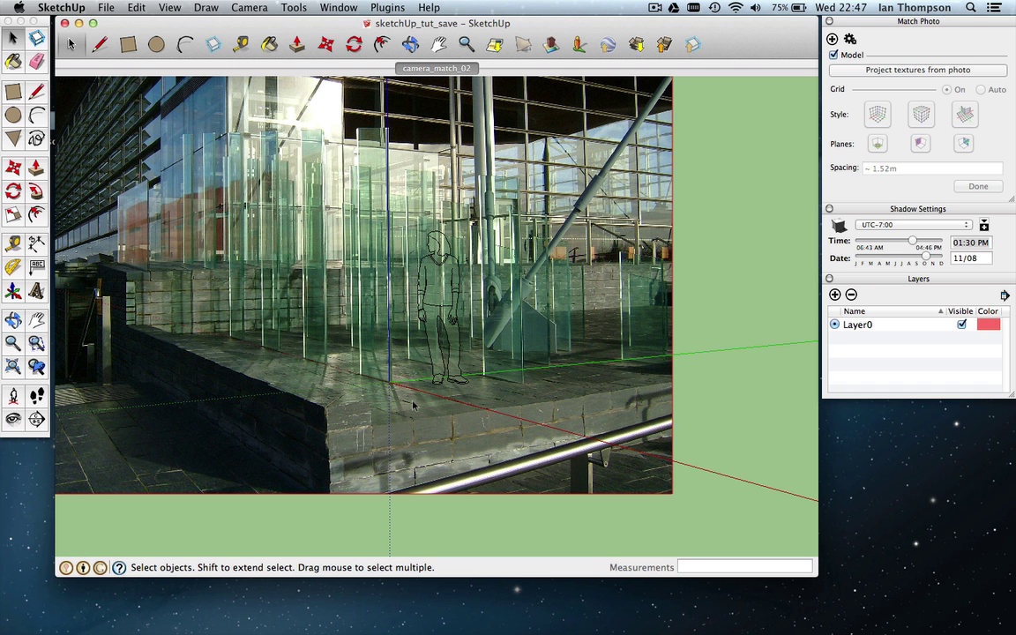
Frame the floor around the axis origin and delete the 2D person component
left_click(14, 340)
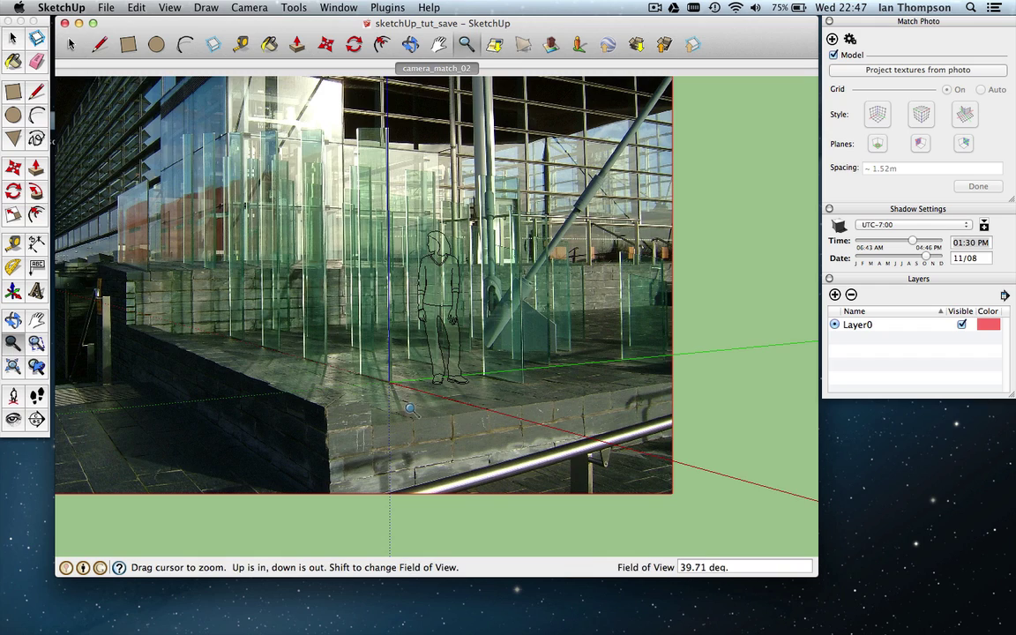
left_click_drag(371, 370, 332, 154)
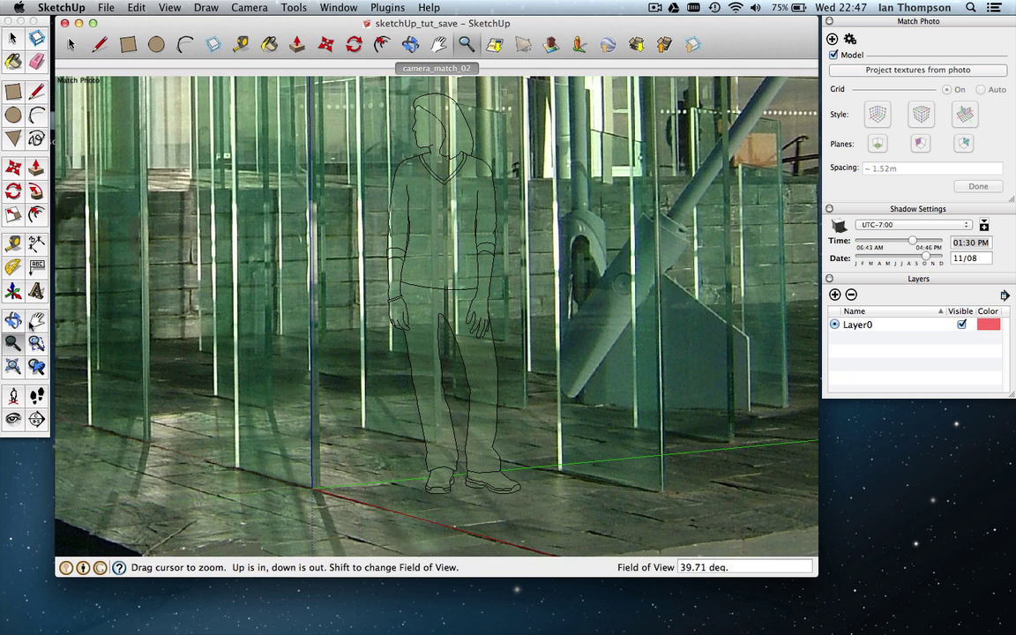
left_click(36, 316)
left_click_drag(141, 365, 300, 278)
left_click(14, 39)
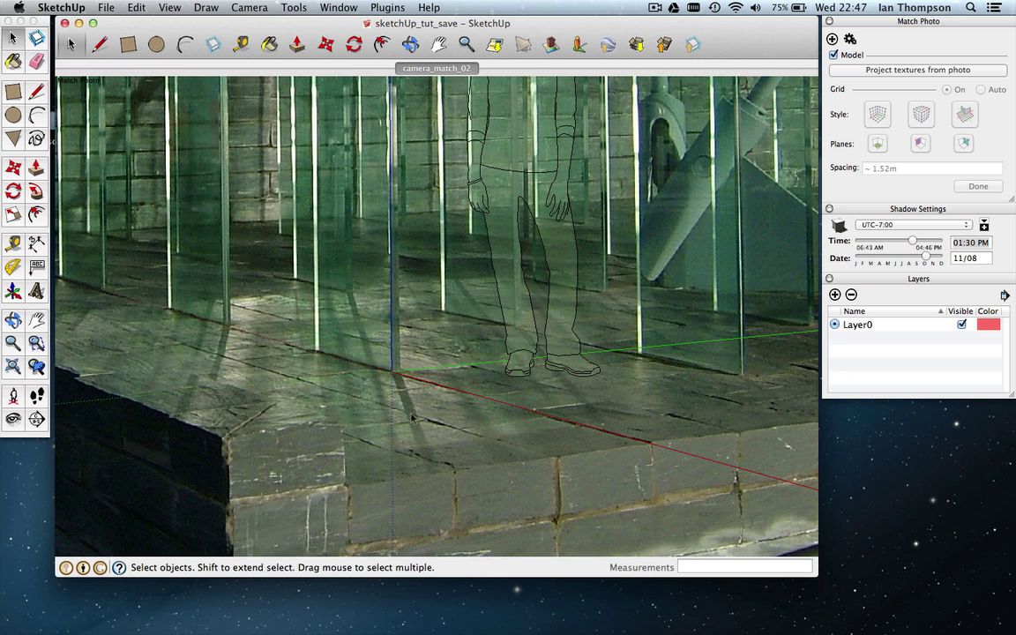
left_click(479, 162)
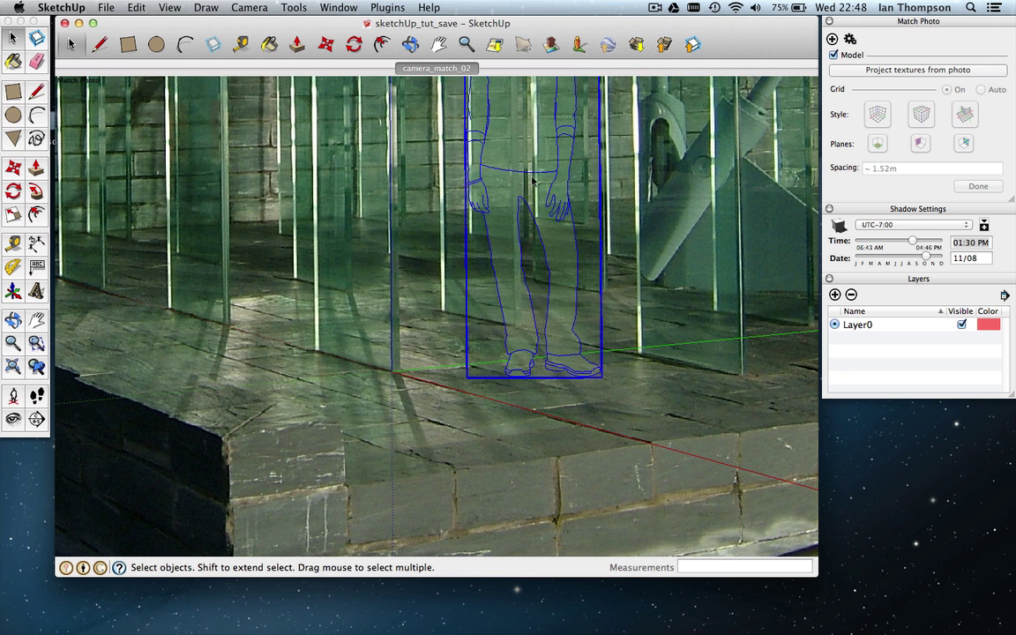
key("Delete")
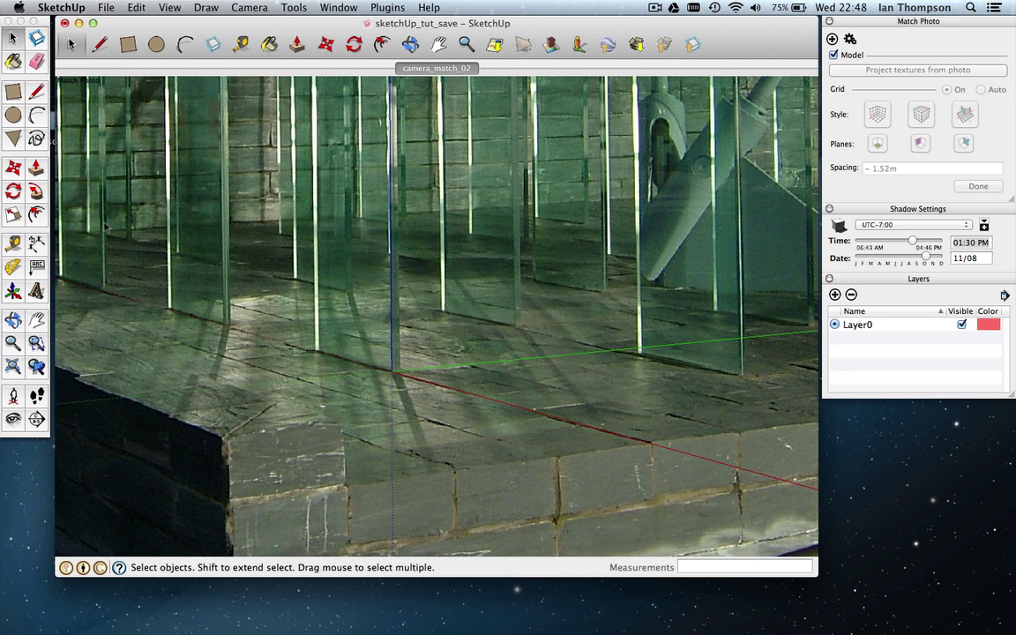
Draw the first floor edge, about 1.18m, from the origin along the green axis
left_click(35, 91)
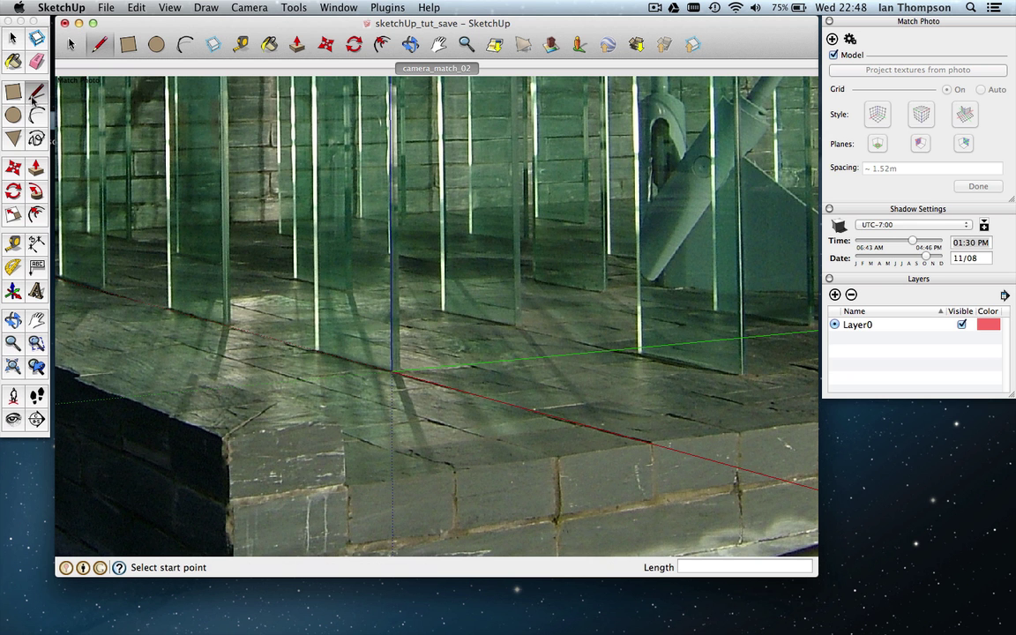
left_click(393, 369)
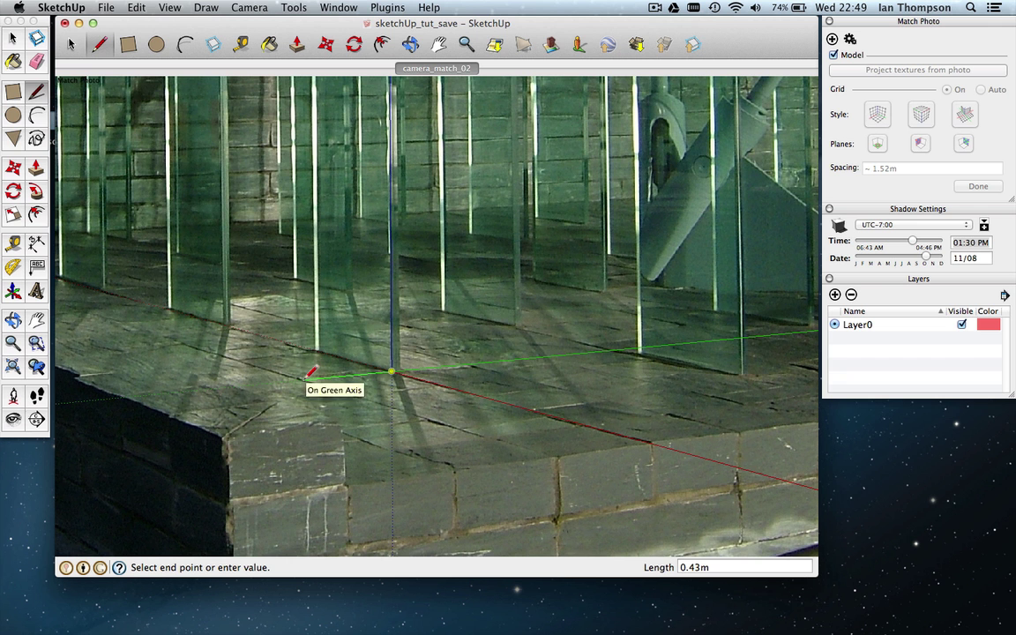
left_click(301, 379)
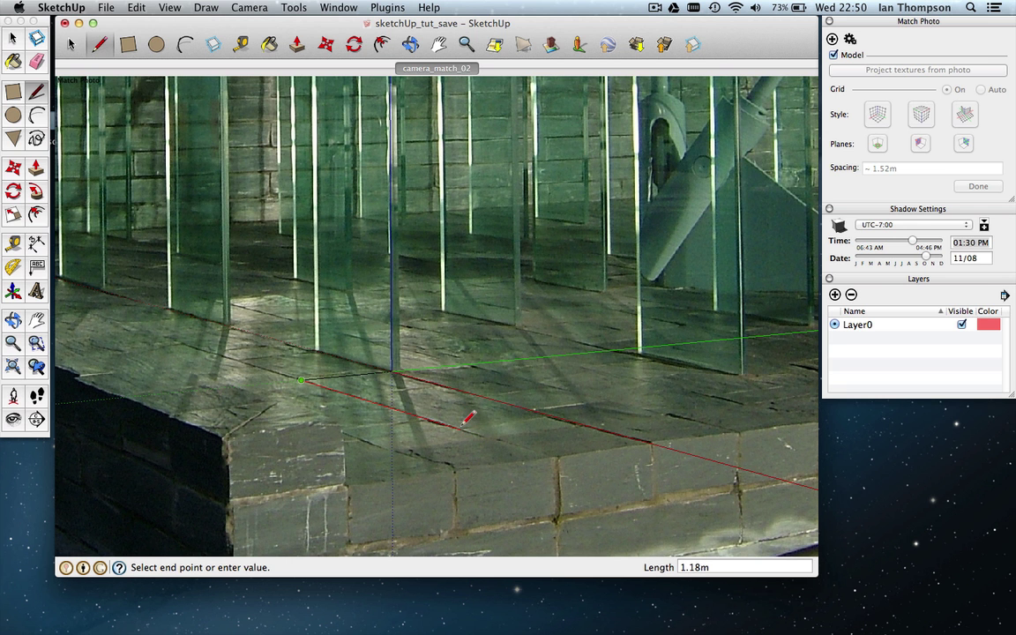
Add the corners parallel to red and on the red axis, closing the outline at the origin
left_click(460, 426)
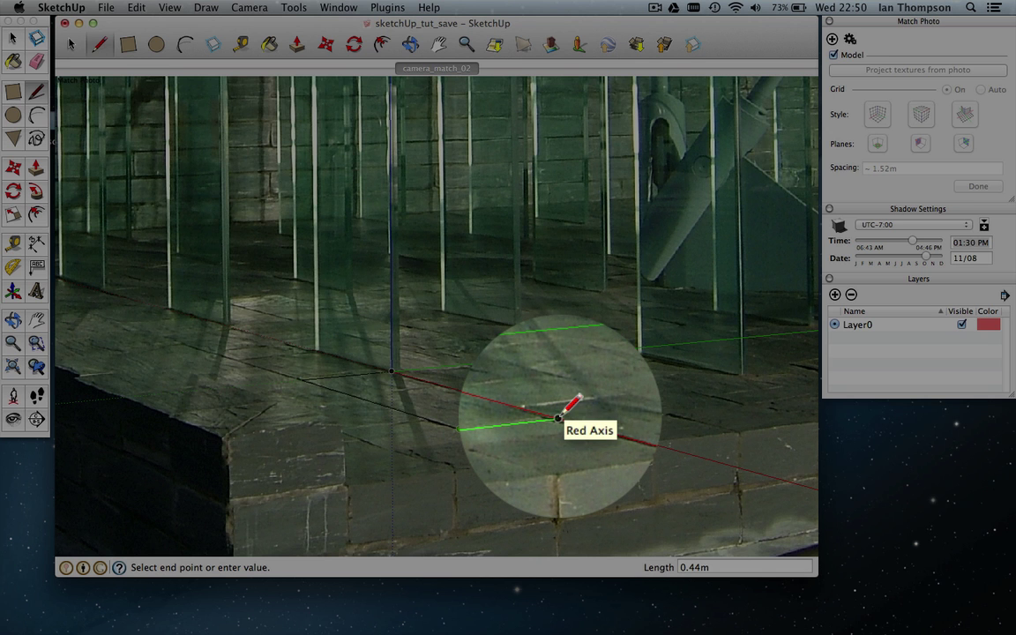
left_click(399, 370)
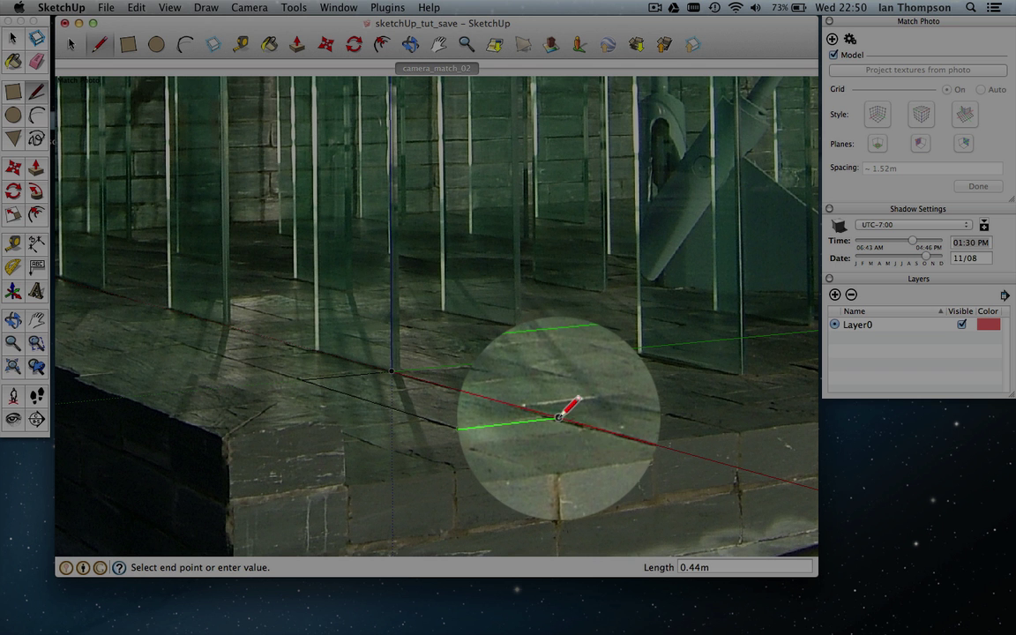
left_click(557, 414)
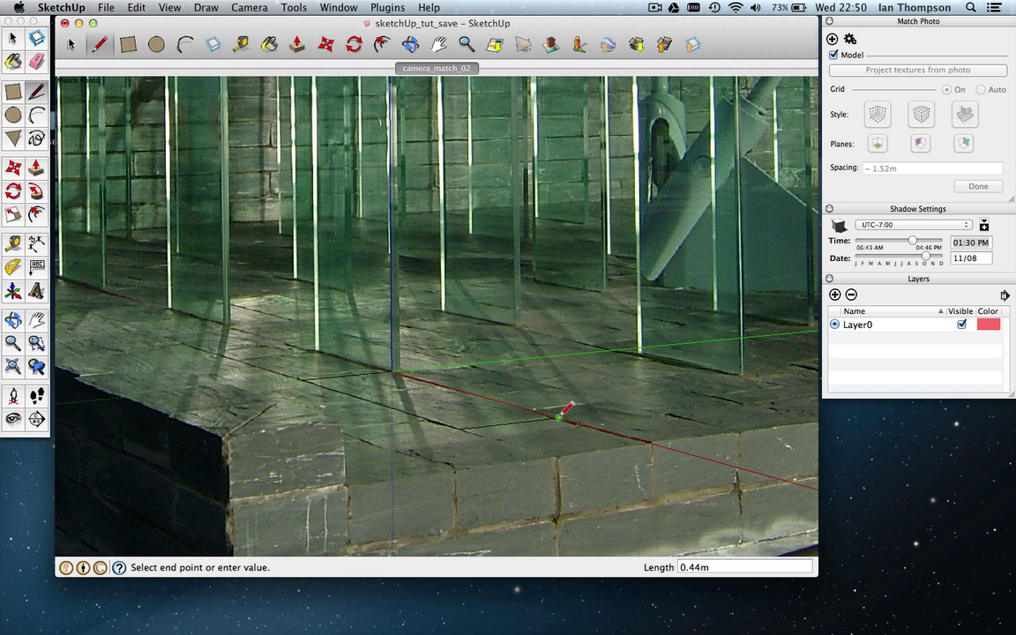
left_click(559, 416)
left_click(392, 370)
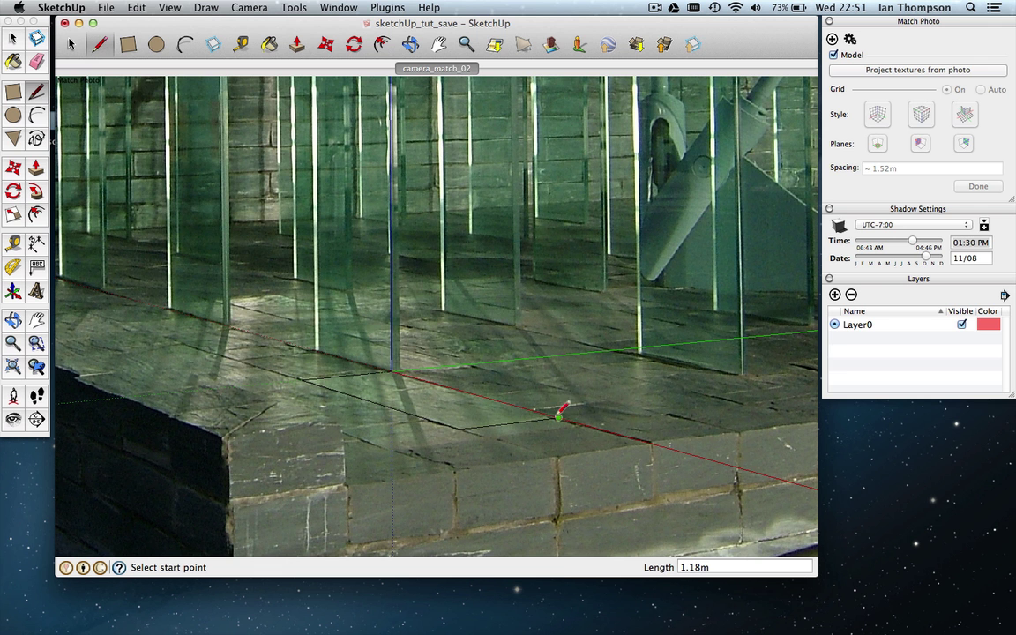
Outline a second rectangle from the red-axis corner via the far-right and green-axis corners to the origin
left_click(560, 416)
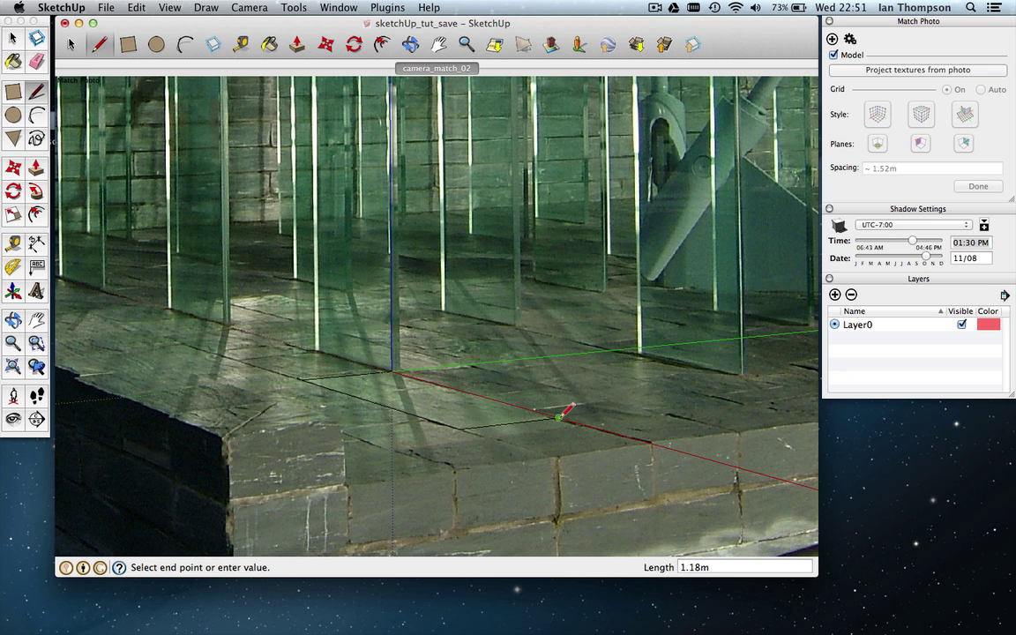
left_click(725, 398)
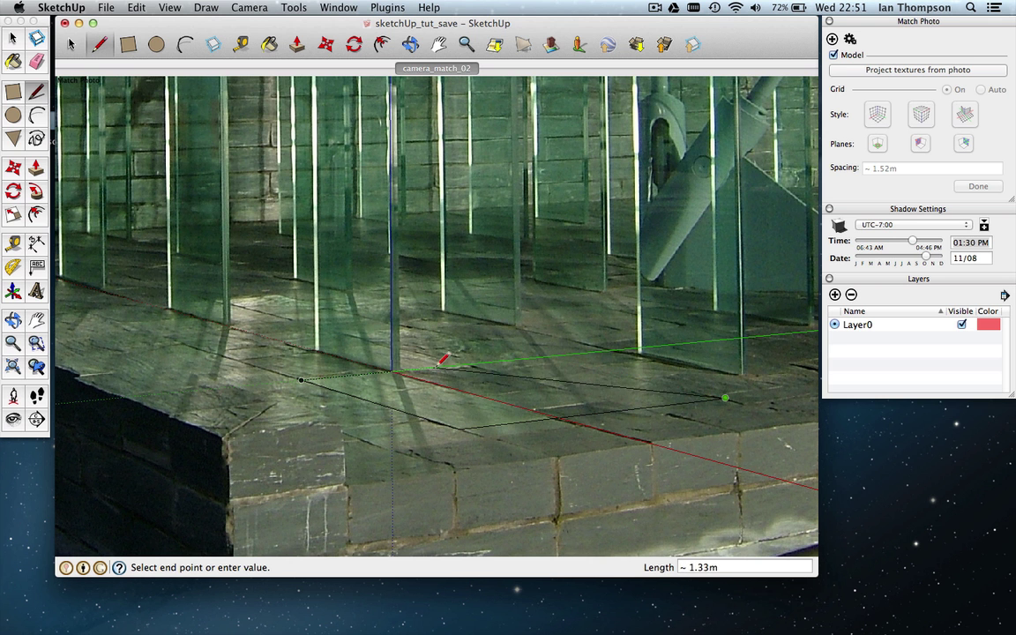
left_click(544, 355)
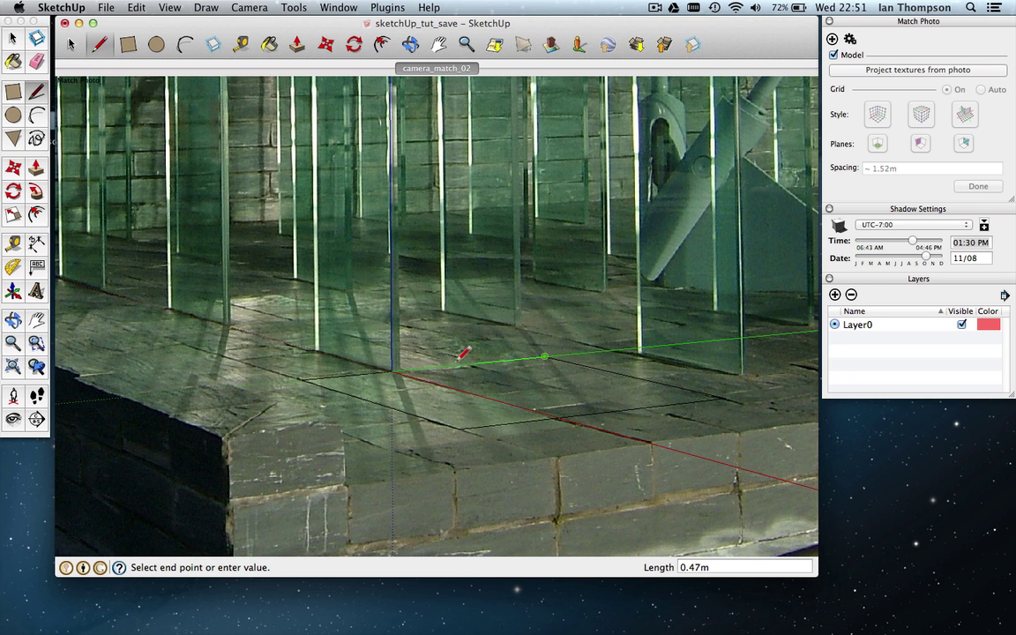
left_click(392, 369)
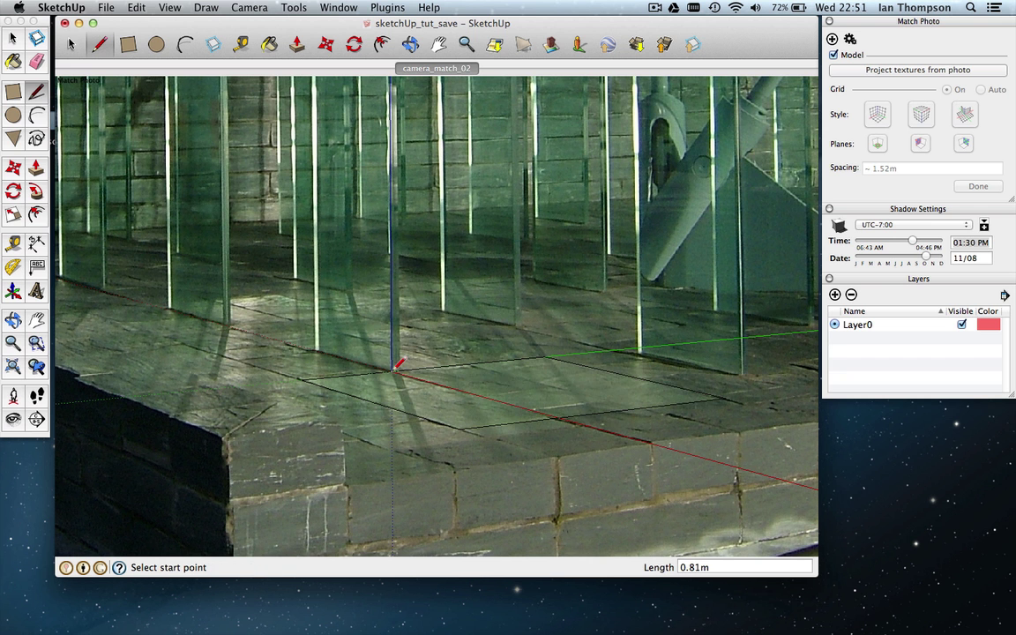
Trace a front strip from the first rectangle's corner along the platform edge, closing at the existing corner
left_click(459, 429)
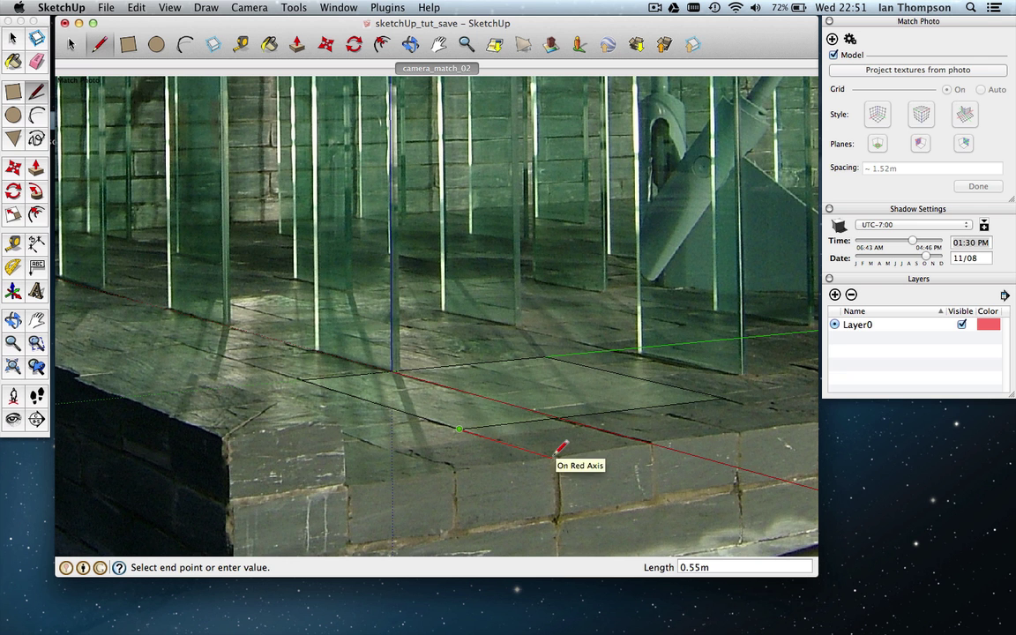
left_click(553, 456)
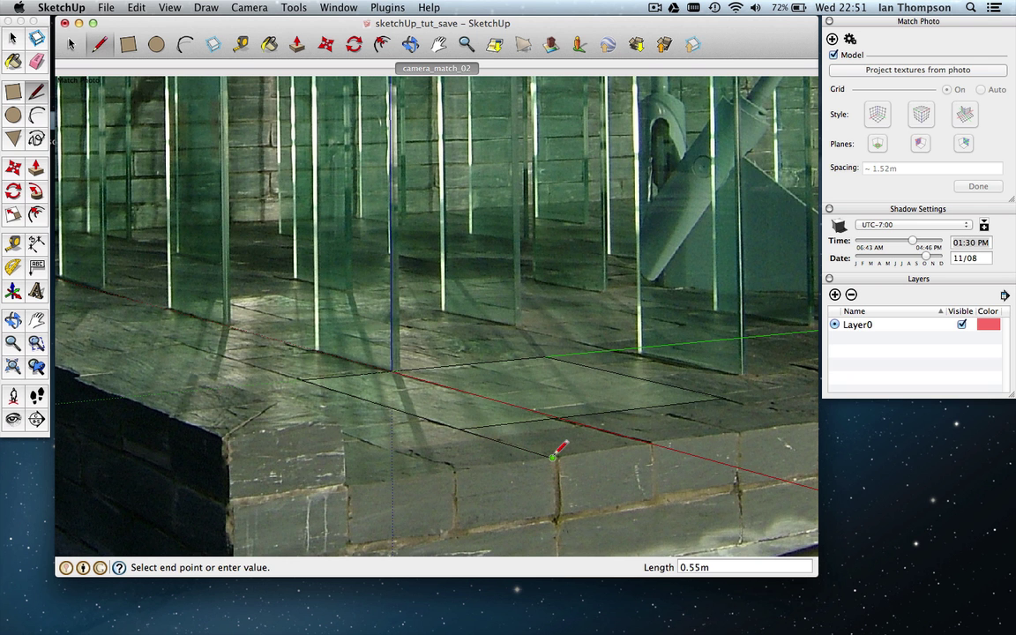
left_click(655, 442)
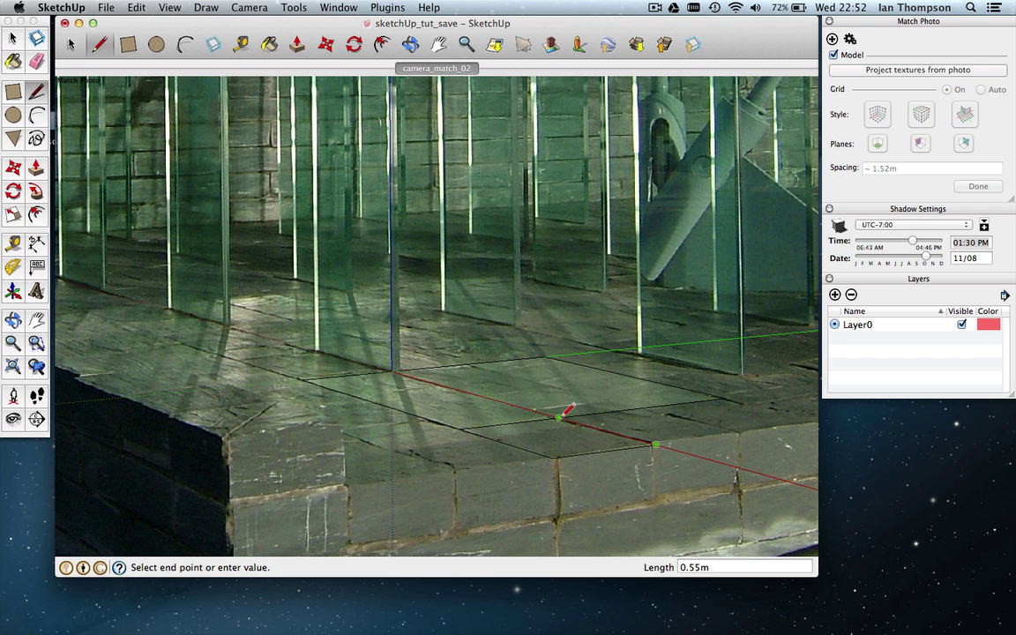
left_click(559, 416)
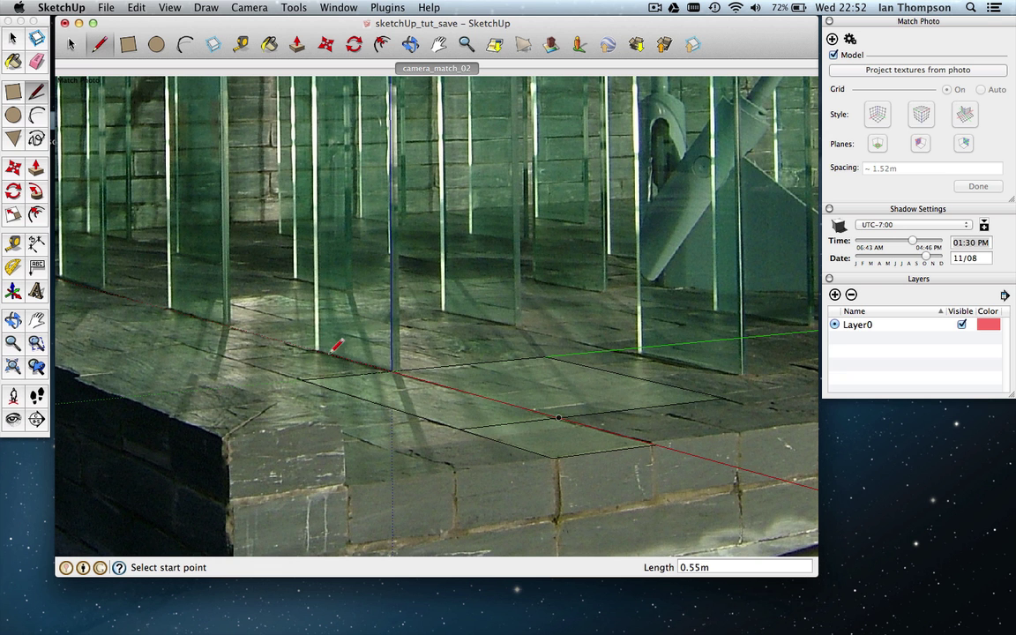
Outline a rear floor rectangle from the origin along the red axis, closing on the existing edge
left_click(394, 368)
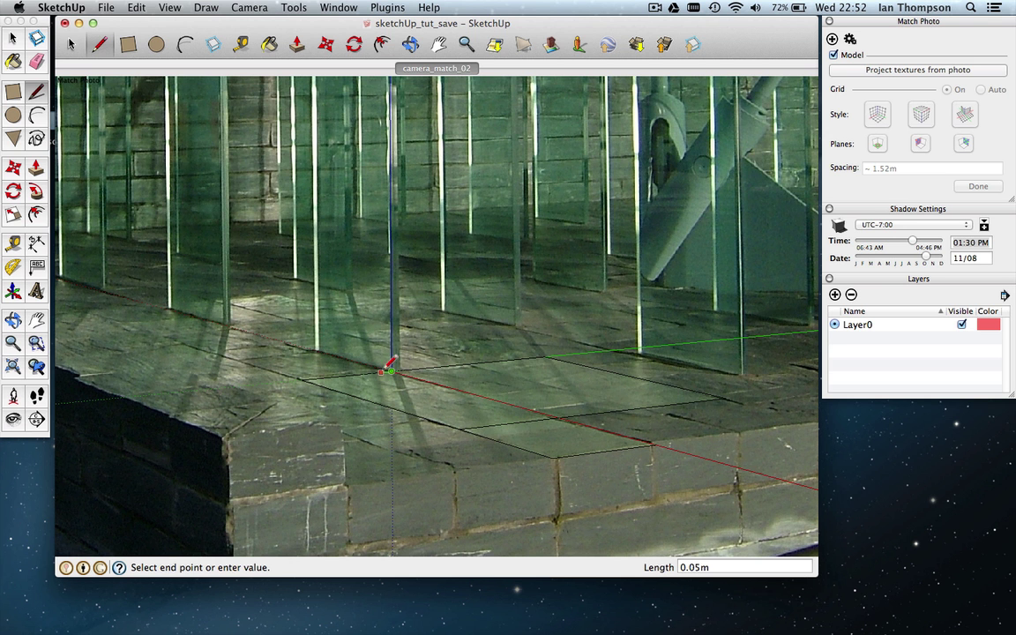
left_click(288, 342)
left_click(205, 348)
left_click(302, 380)
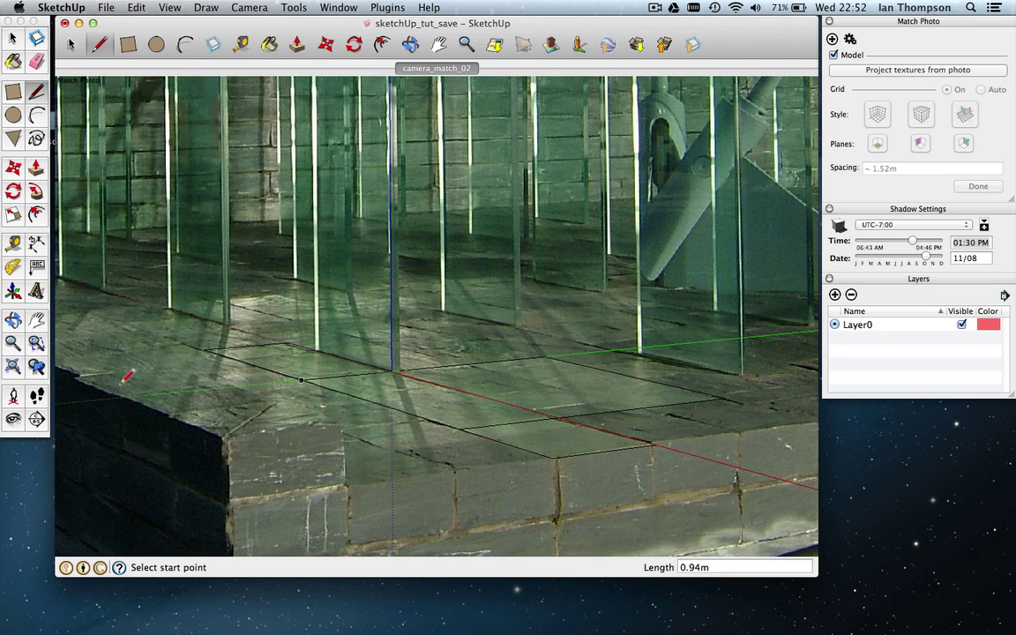
Zoom and pan to frame the floor edge where the glass panel meets the origin
left_click(16, 346)
left_click_drag(442, 386, 447, 212)
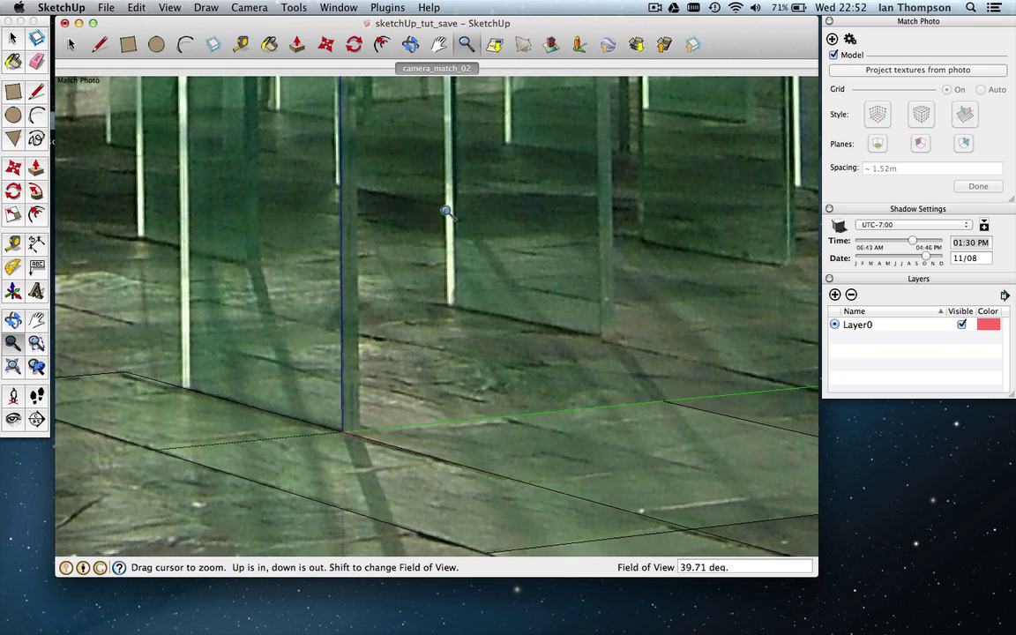
left_click(36, 320)
left_click_drag(352, 444, 357, 363)
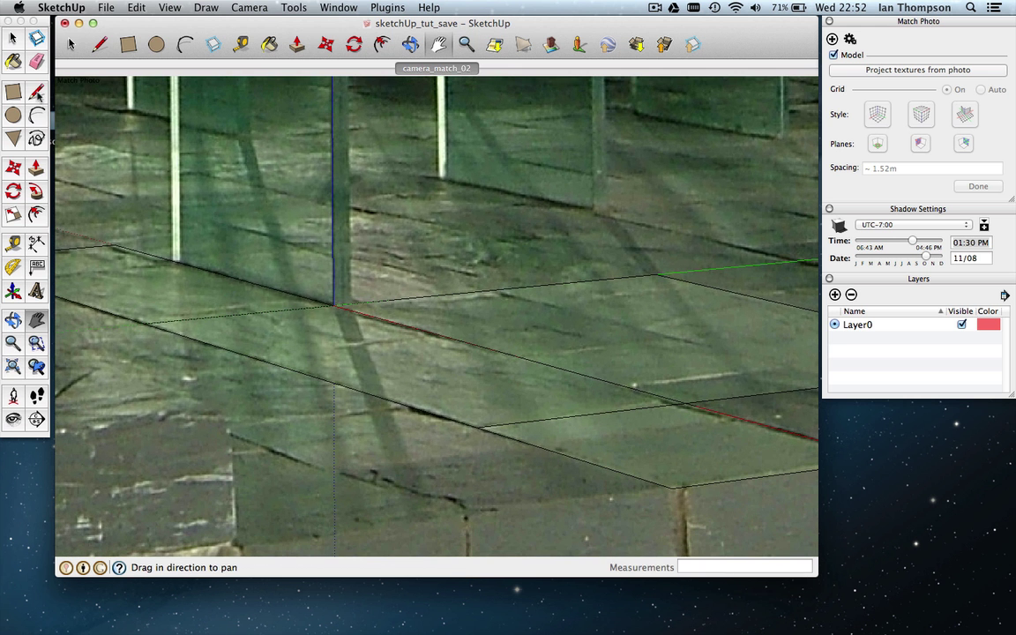
Draw an edge from the panel base to the far floor edge, splitting off a 0.05m strip
key("l")
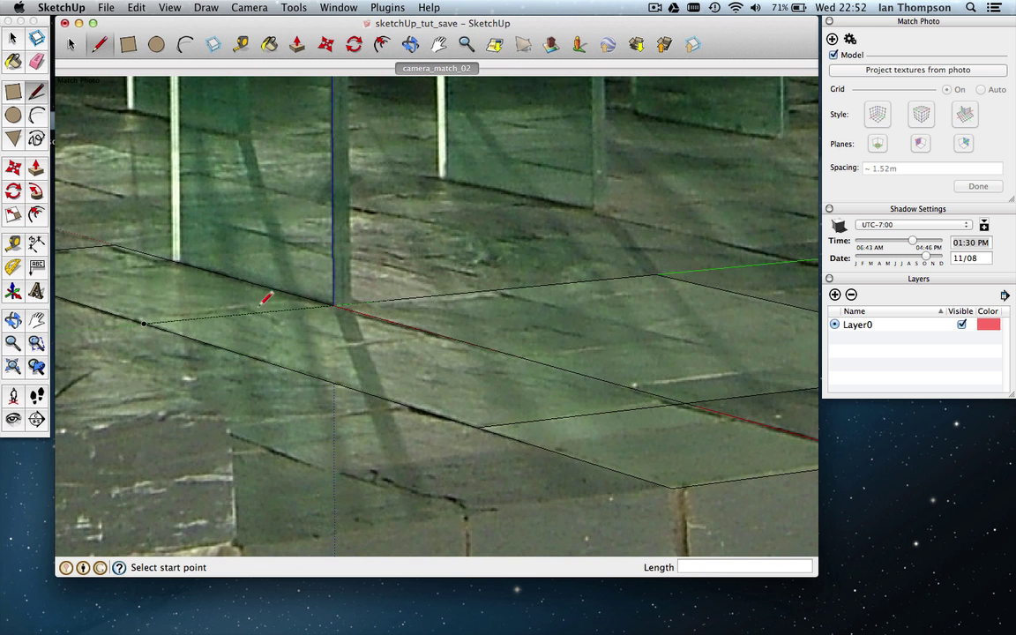
left_click(353, 303)
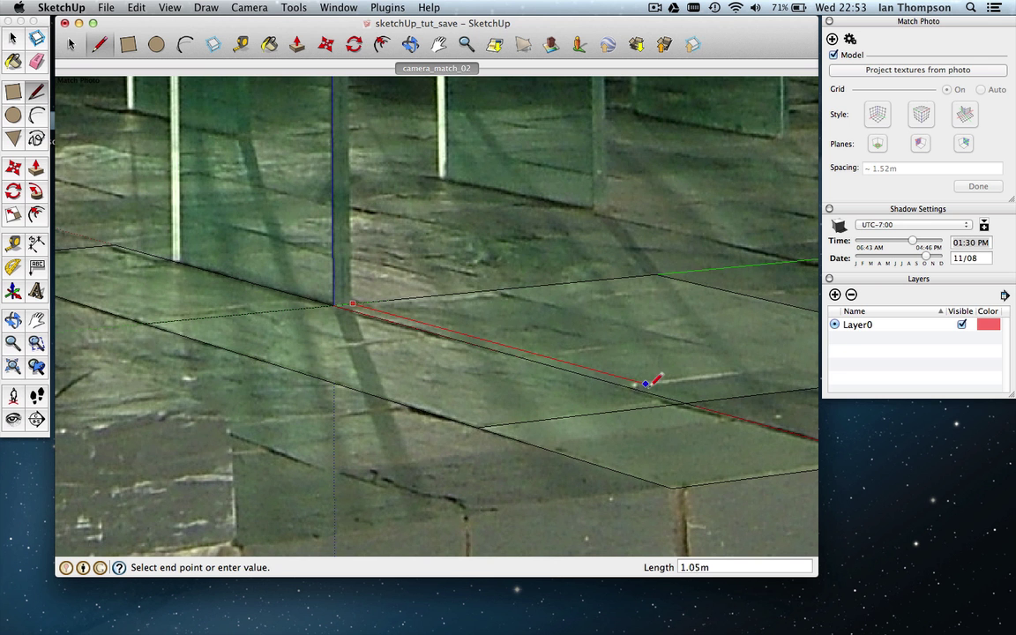
left_click(707, 400)
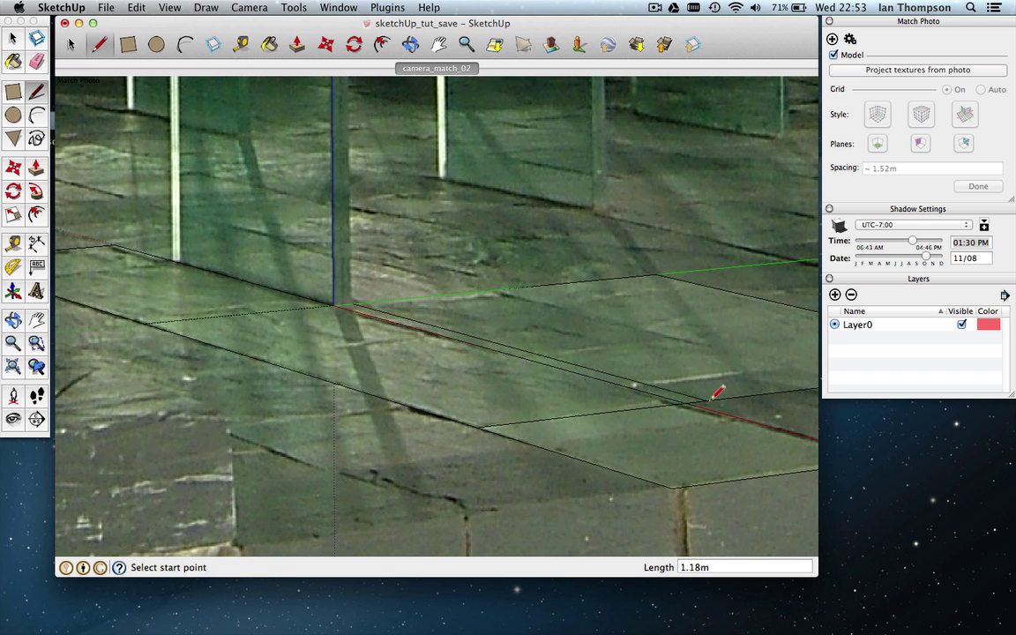
left_click(454, 331)
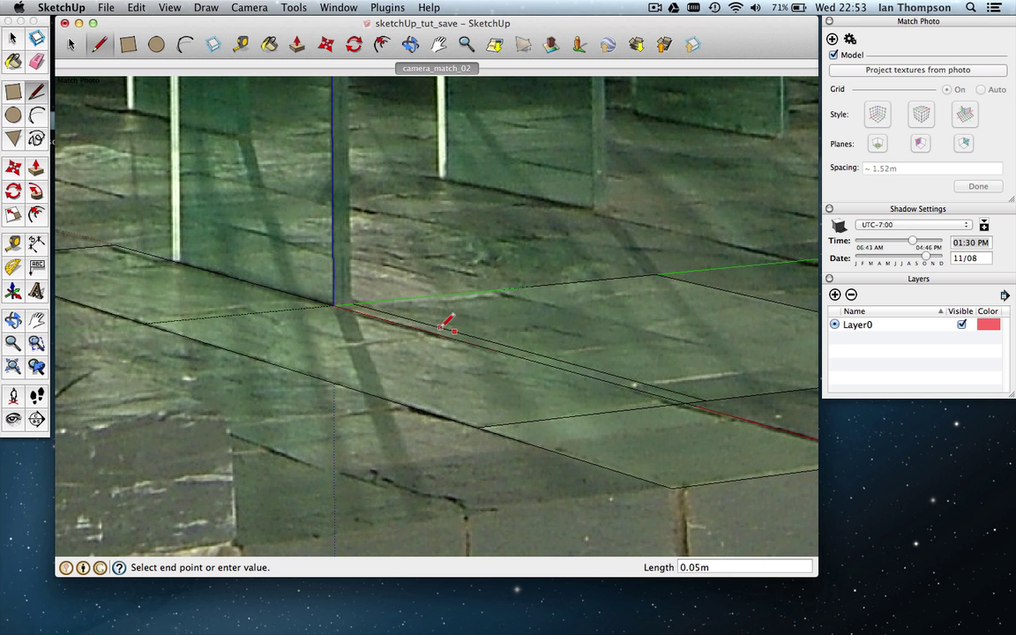
key("Escape")
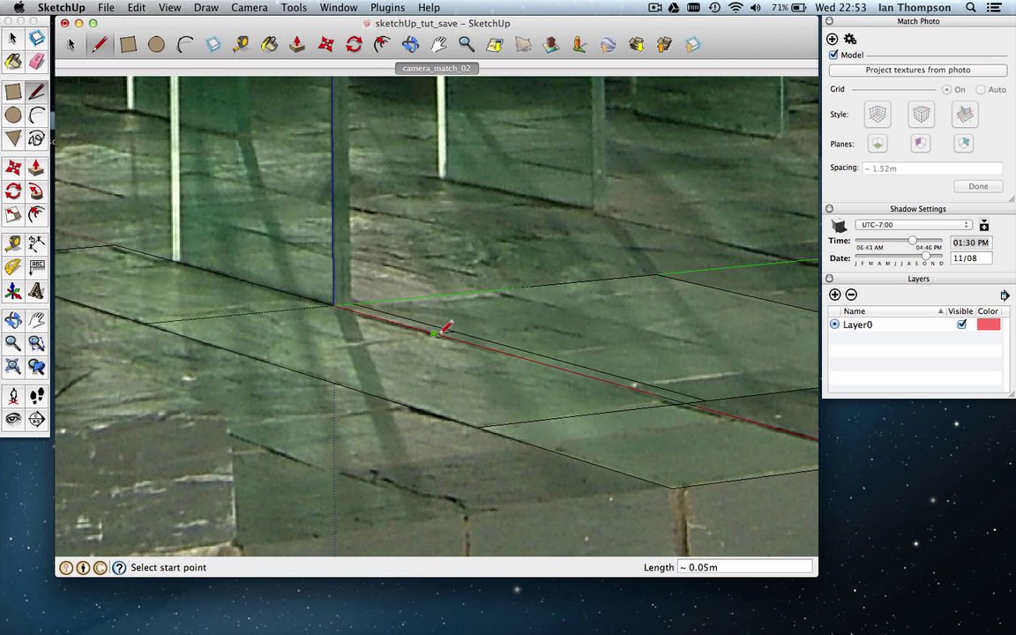
Push/Pull the thin floor strip up about 0.24m into a glass-panel slab
left_click(35, 168)
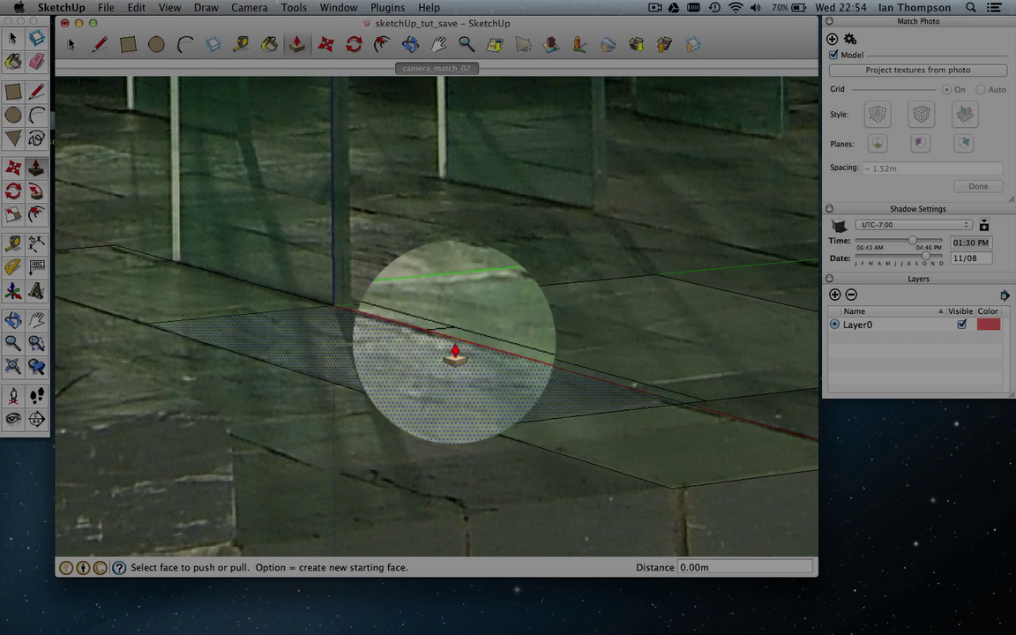
left_click_drag(528, 368, 527, 237)
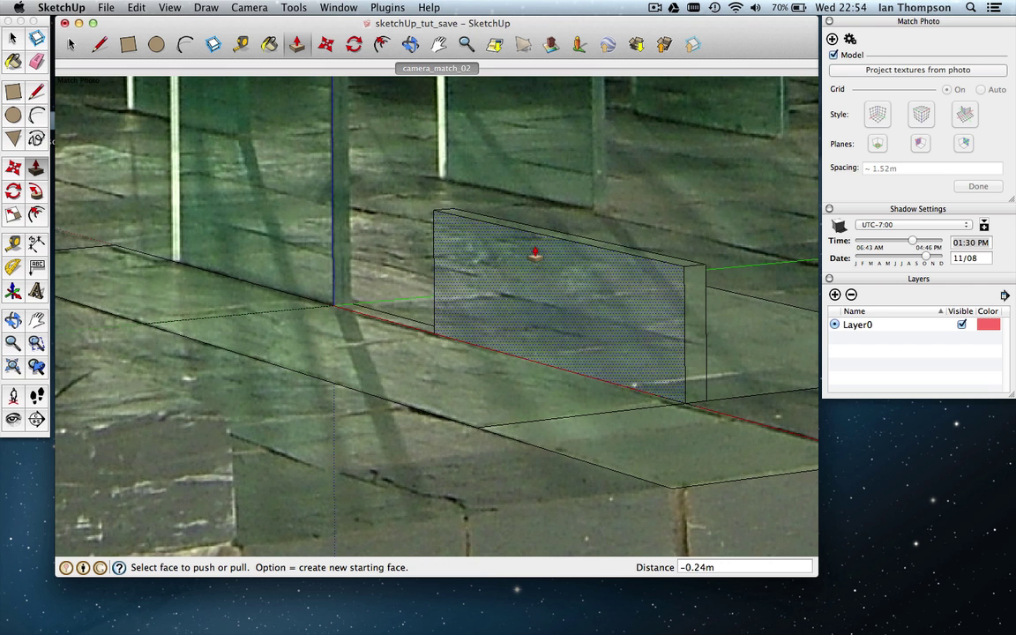
Orbit away from the Match Photo view and zoom out to inspect the floor and panel
left_click(71, 44)
left_click(410, 44)
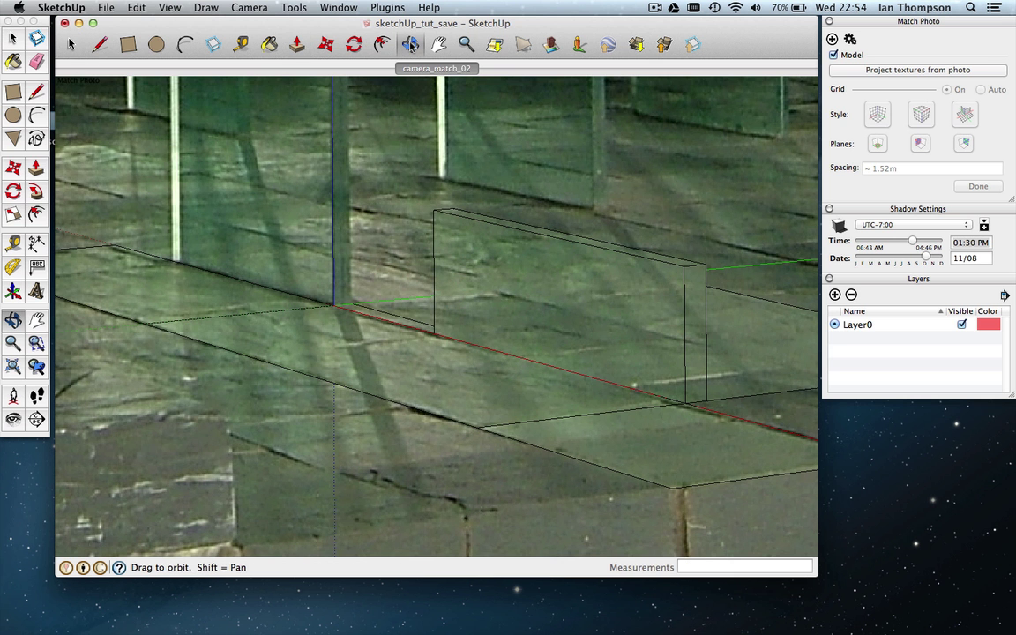
left_click_drag(601, 211, 713, 294)
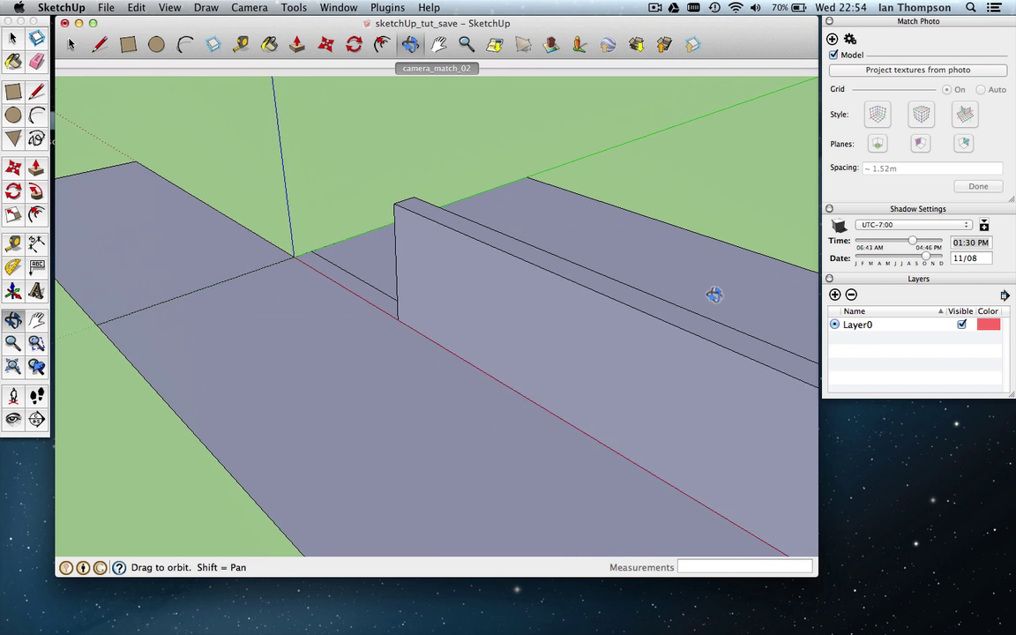
left_click(466, 44)
left_click_drag(528, 191, 287, 346)
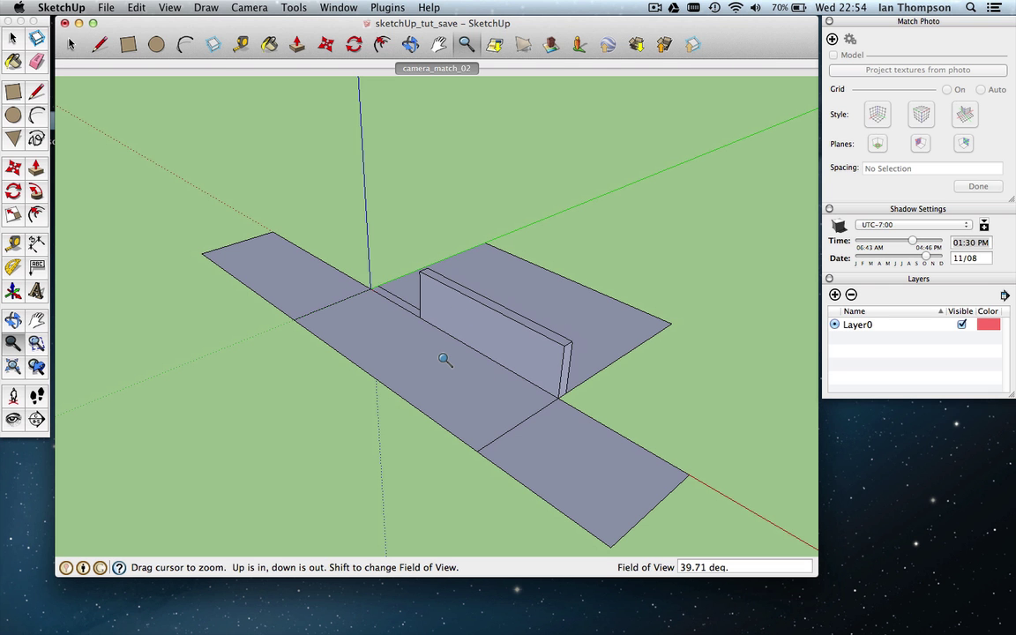
left_click(410, 44)
left_click_drag(369, 186, 444, 326)
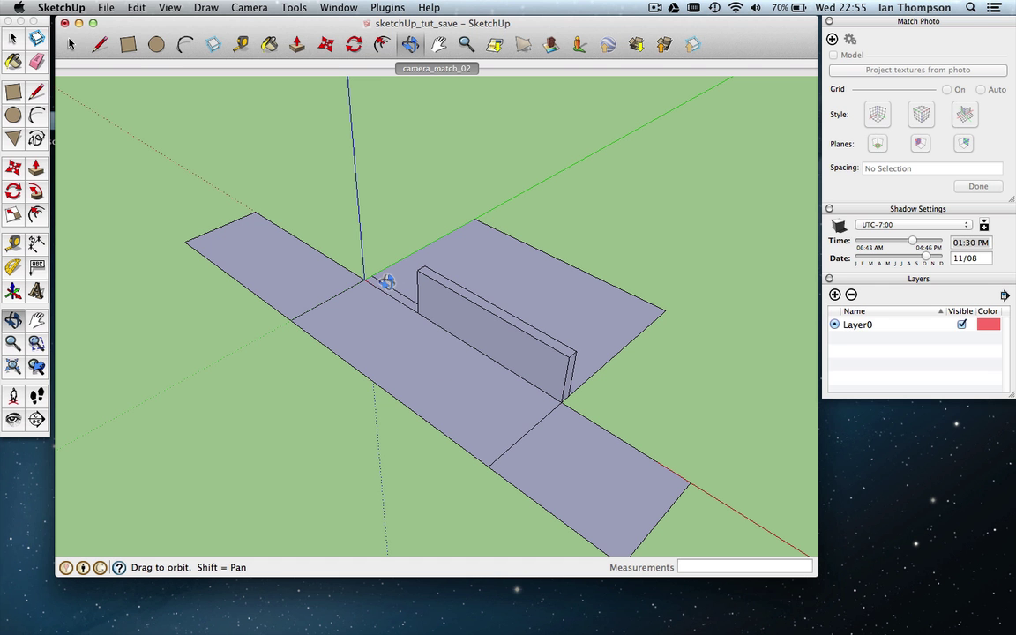
Bring the already-open sketchUp_tut_save_finished model window to the front
left_click(341, 8)
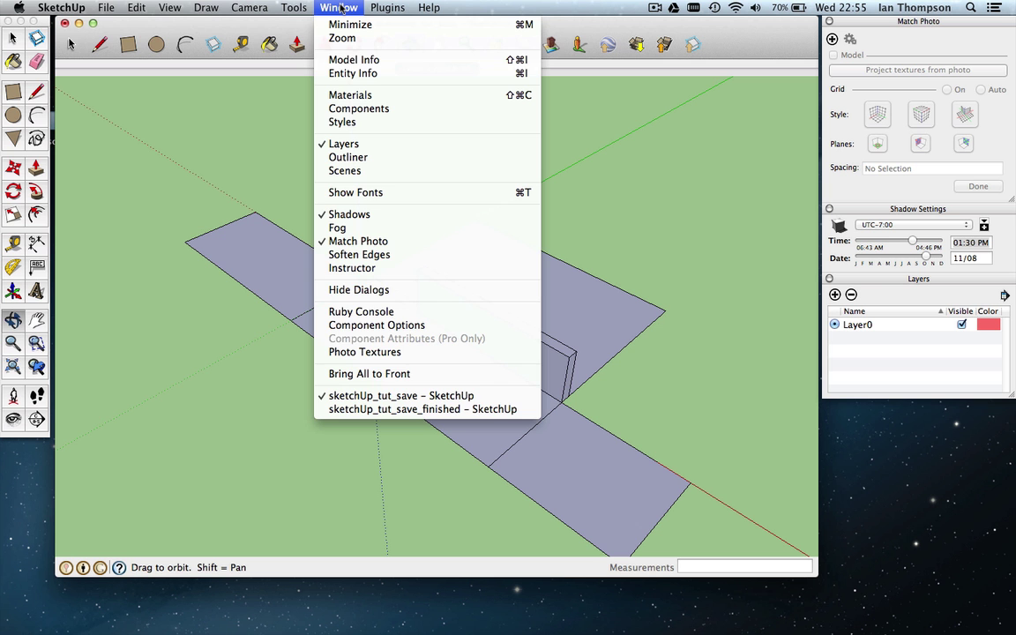
left_click(377, 410)
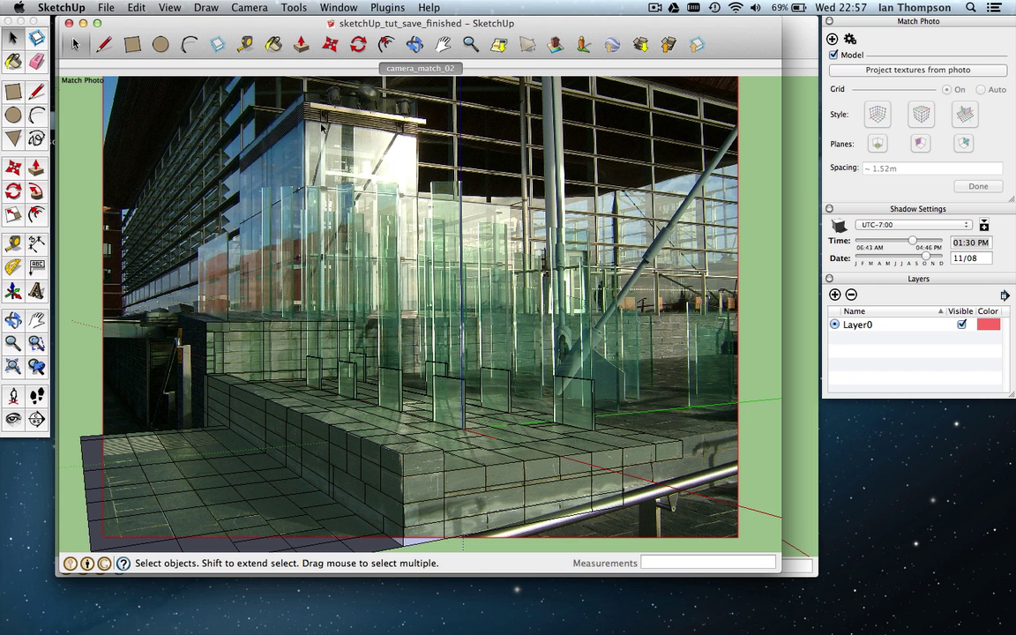
Use Export LWO to save sketchUp_tut_save_finished.lwo in the objects folder
left_click(369, 8)
mouse_move(339, 7)
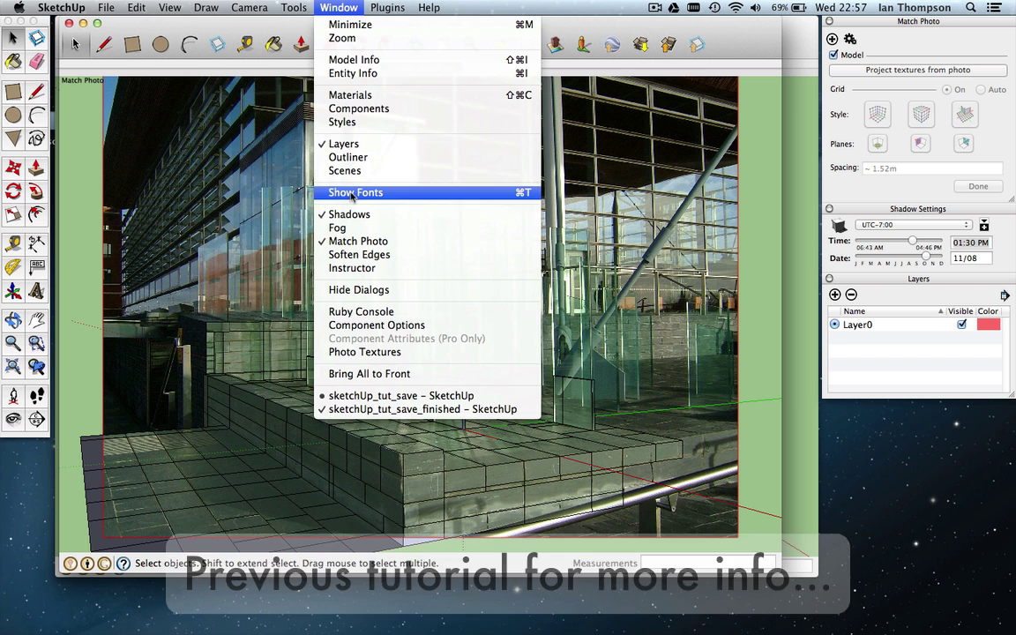
mouse_move(287, 8)
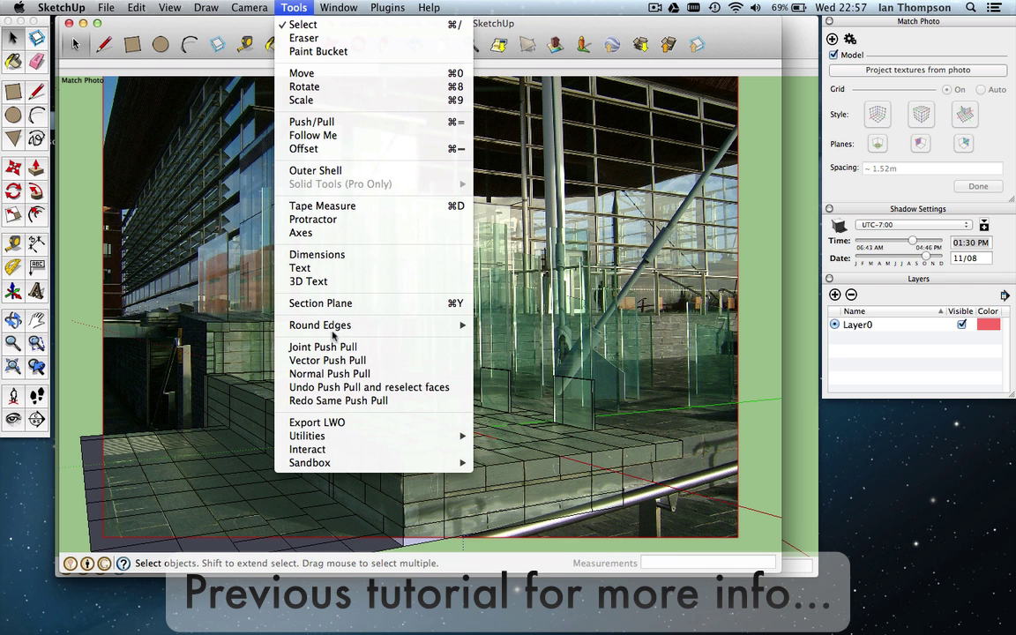
left_click(338, 423)
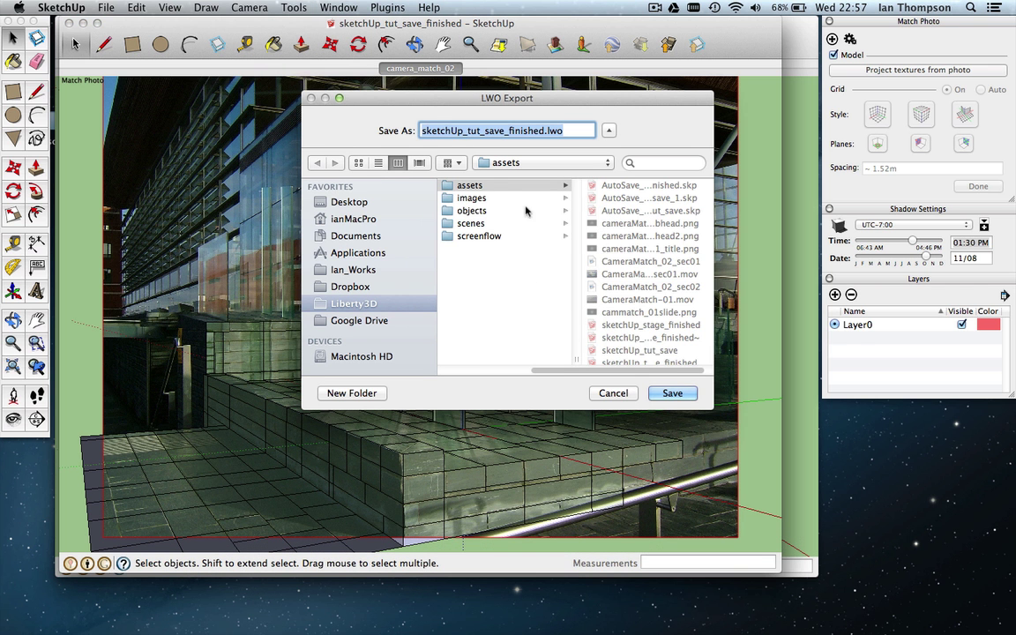
left_click(467, 212)
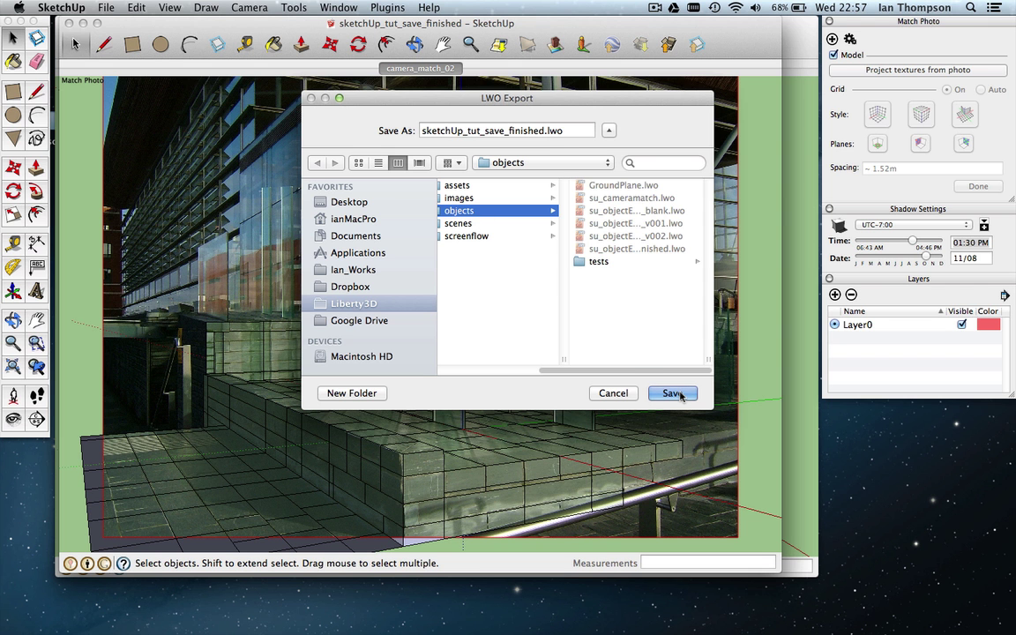
left_click(611, 394)
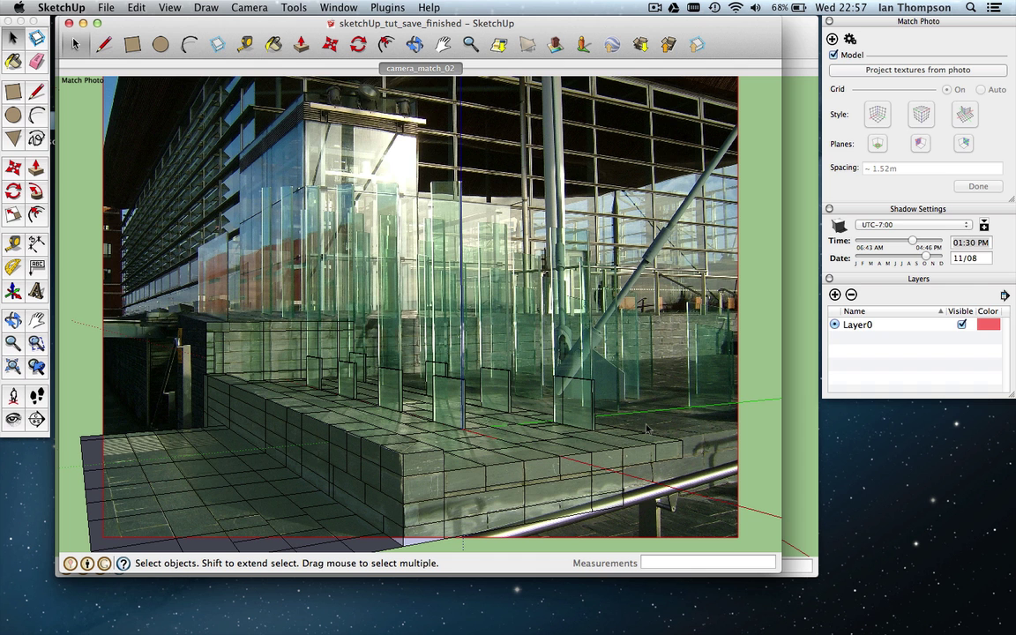